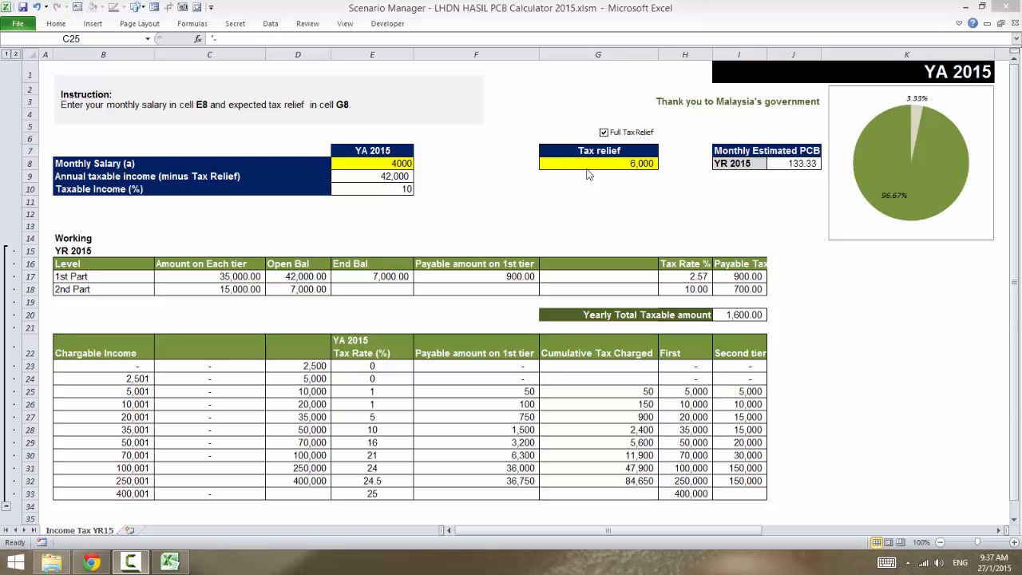
# Step: Set the tax relief in G8 to 9000 and inspect the monthly estimated PCB for YR 2015
pyautogui.click(589, 164)
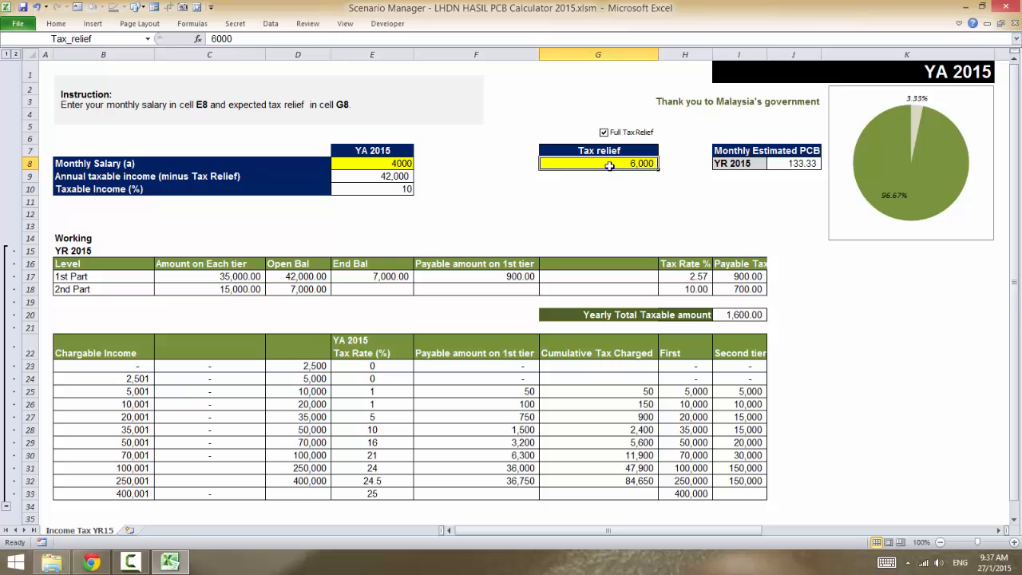
pyautogui.write('9000')
pyautogui.press('Return')
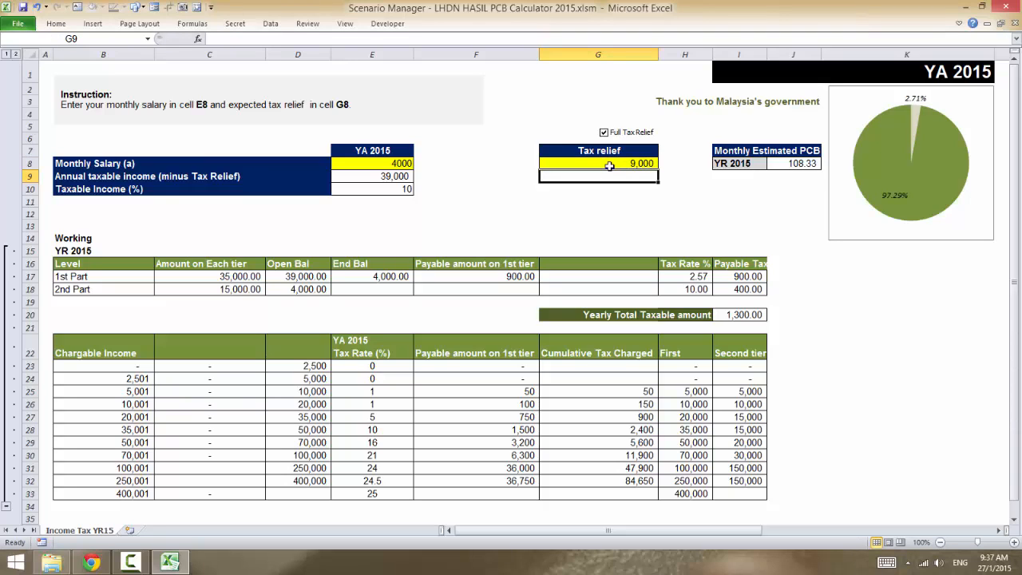
pyautogui.click(801, 163)
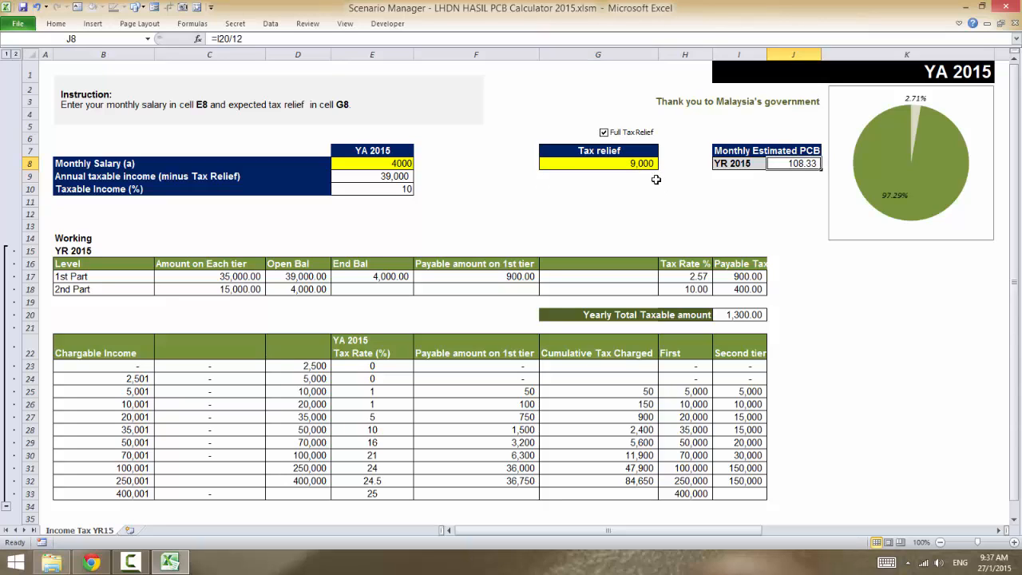
# Step: Set the tax relief in G8 to 6000
pyautogui.click(651, 165)
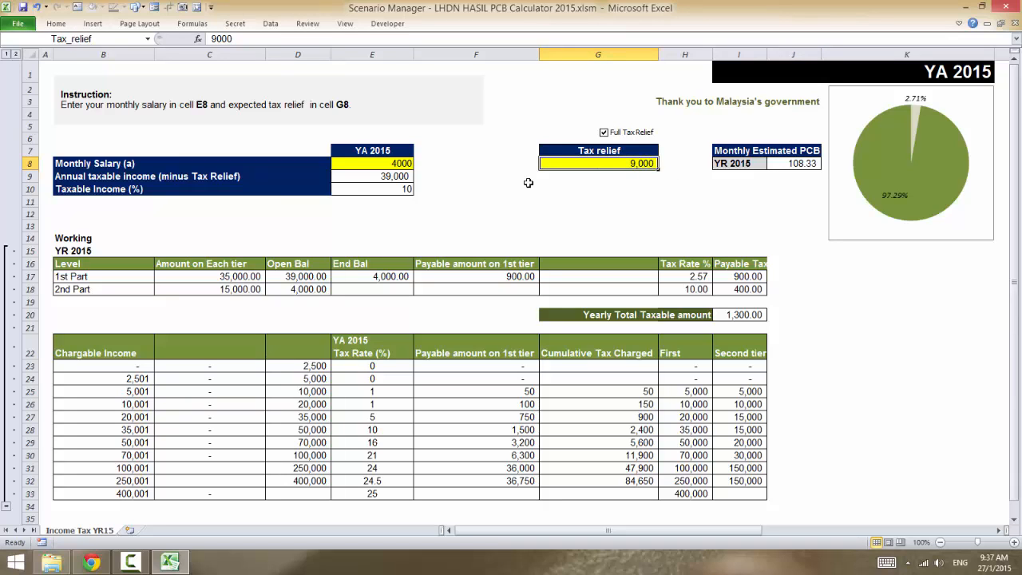
pyautogui.write('6000')
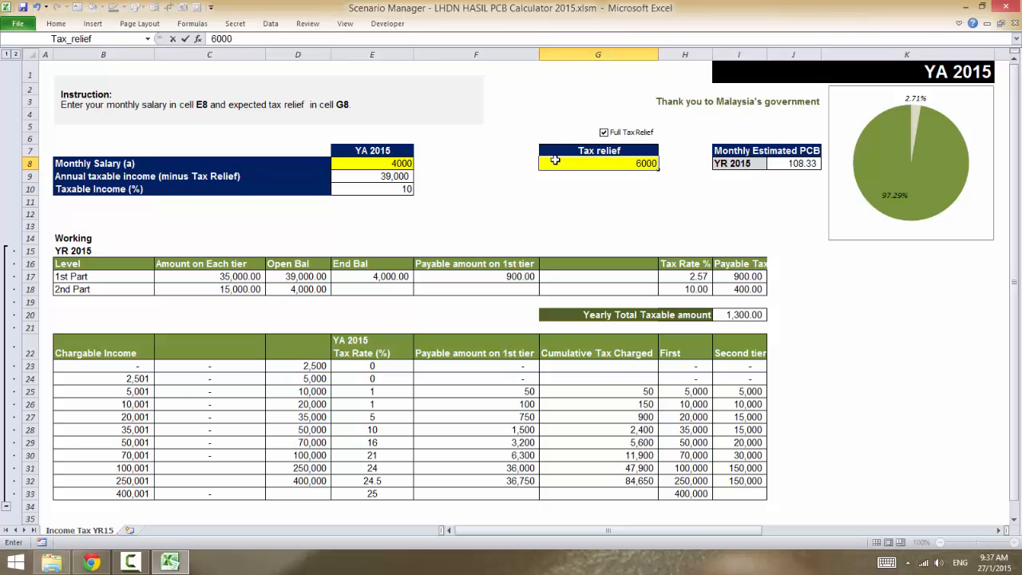
pyautogui.press('Return')
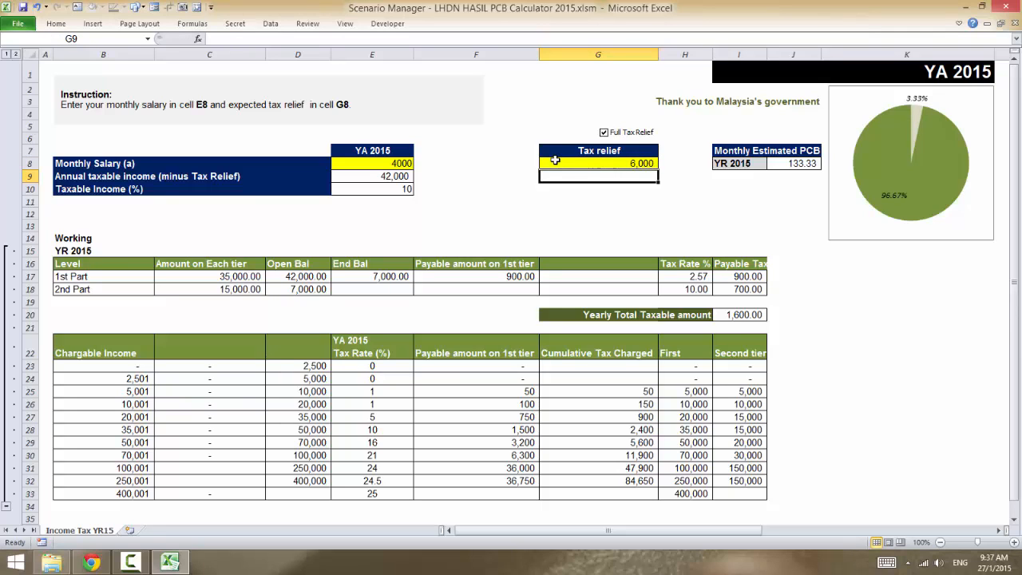
# Step: Set the tax relief in G8 to 4000 to compare its effect on the monthly estimated PCB
pyautogui.click(555, 160)
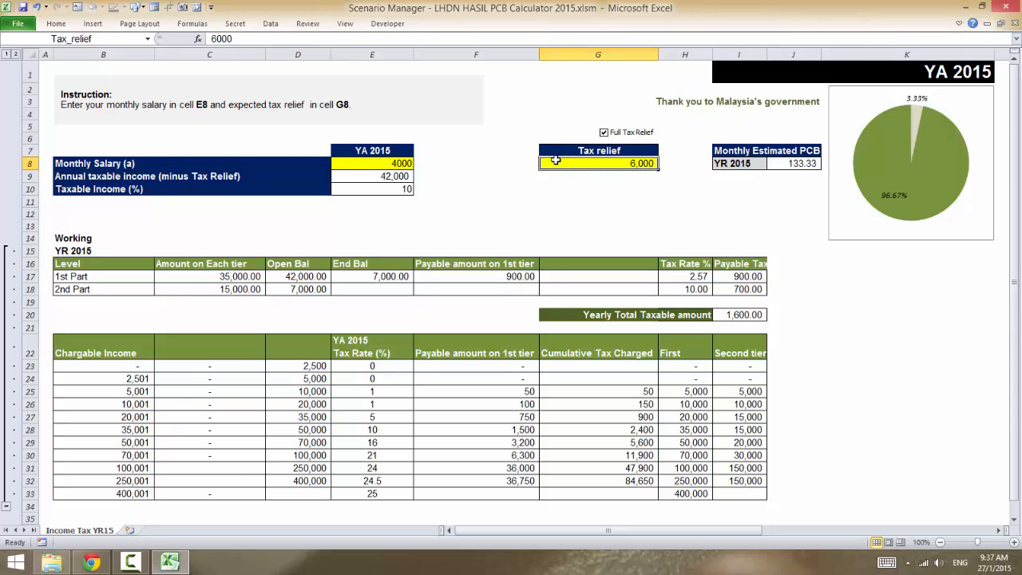
pyautogui.write('4000')
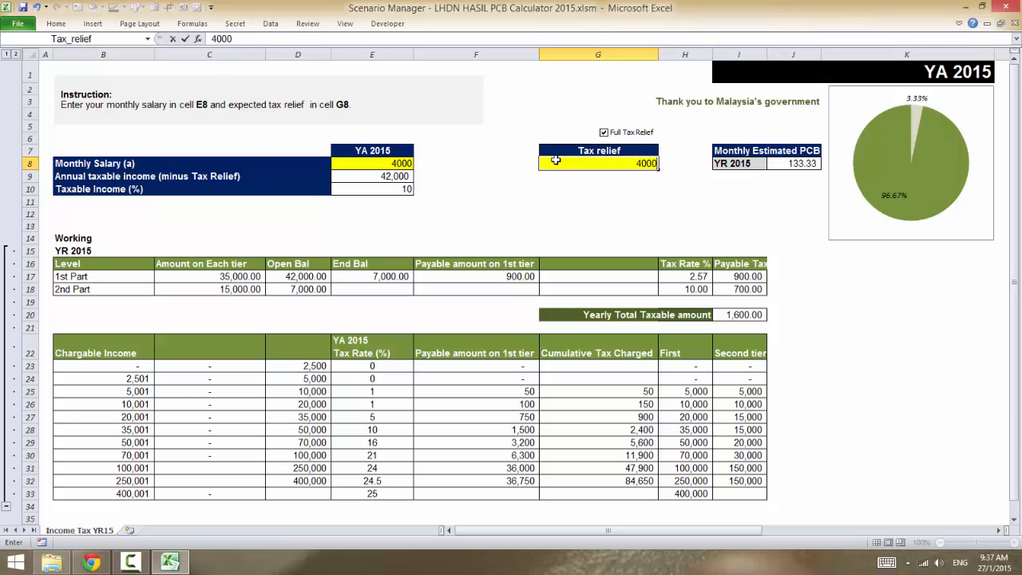
pyautogui.press('Return')
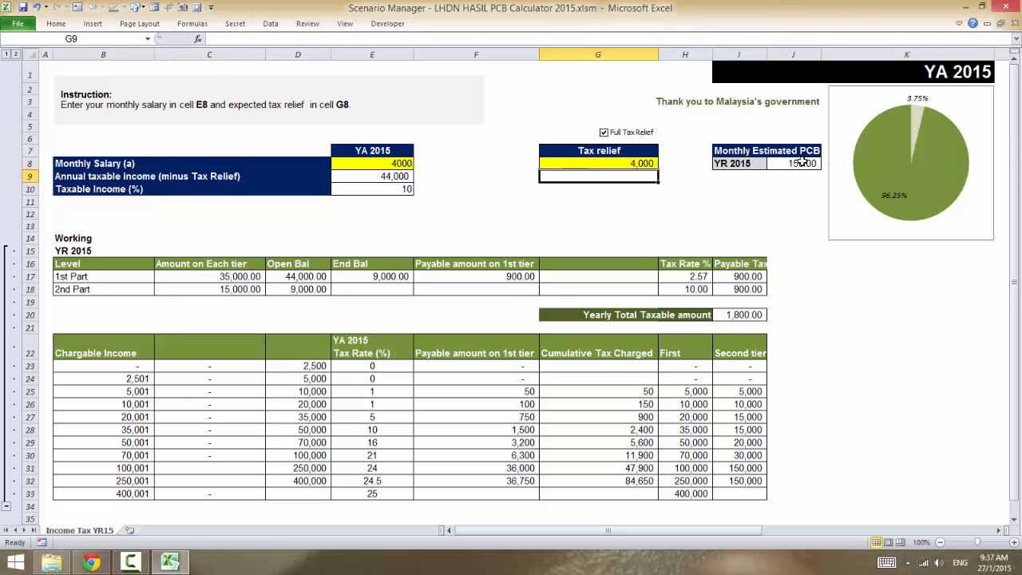
# Step: Toggle the Full Tax Relief option off and back on to reset the tax relief to 6,000
pyautogui.click(639, 159)
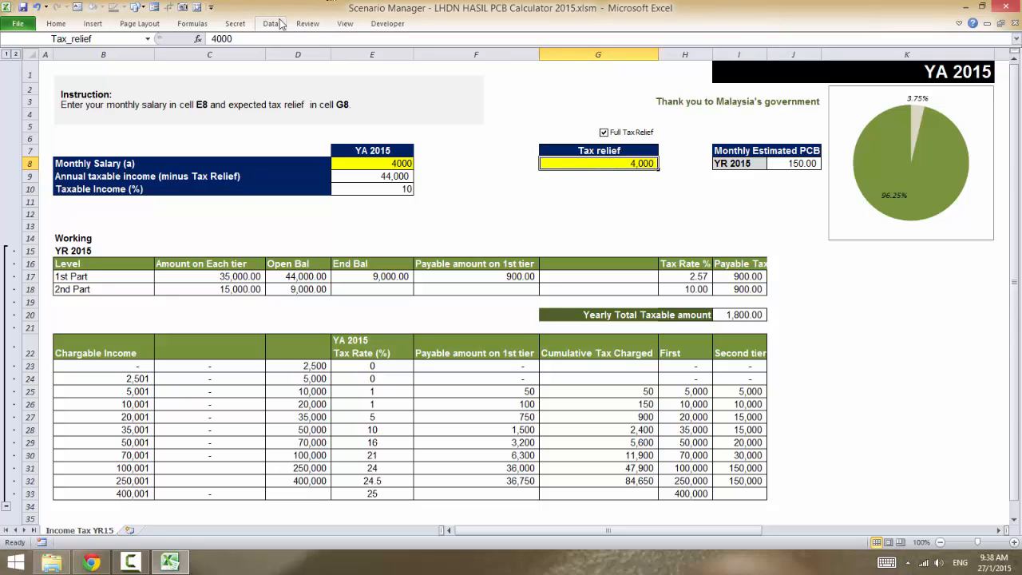
pyautogui.click(603, 132)
pyautogui.click(603, 132)
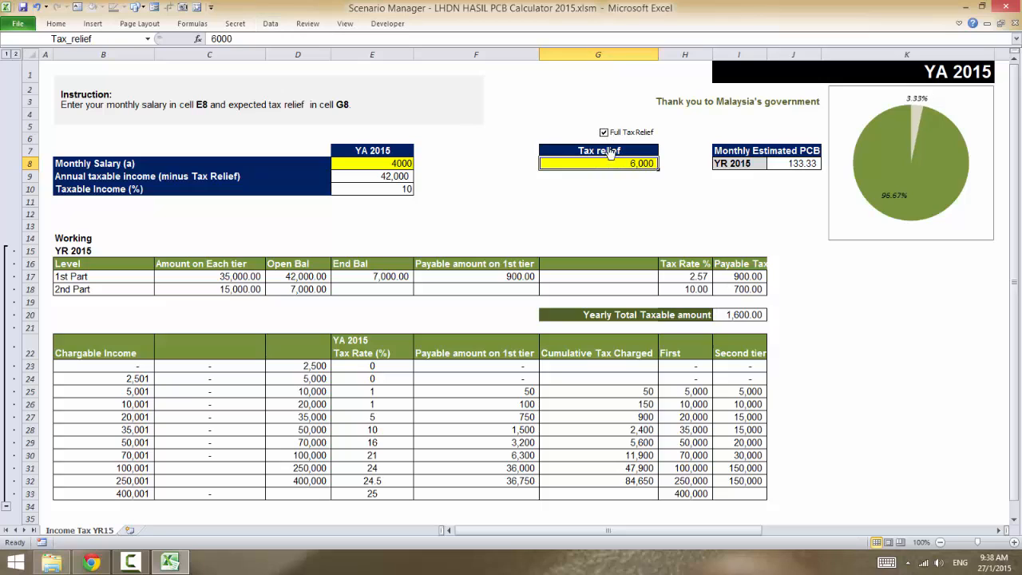
# Step: Show the existing Greater deduction scenario and the Lesser Deduction scenario on the sheet with the Scenario Manager
pyautogui.click(274, 25)
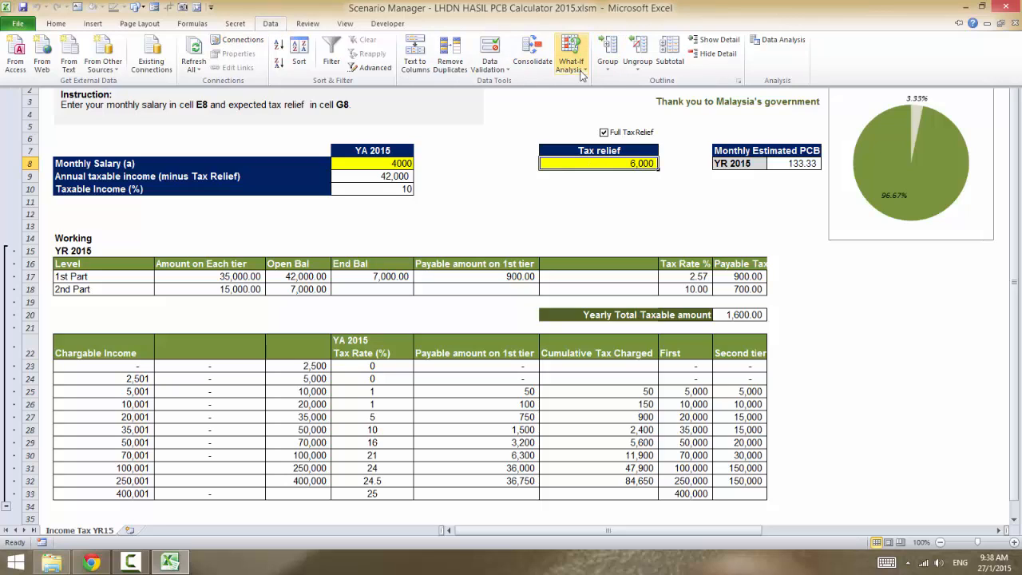
pyautogui.click(582, 74)
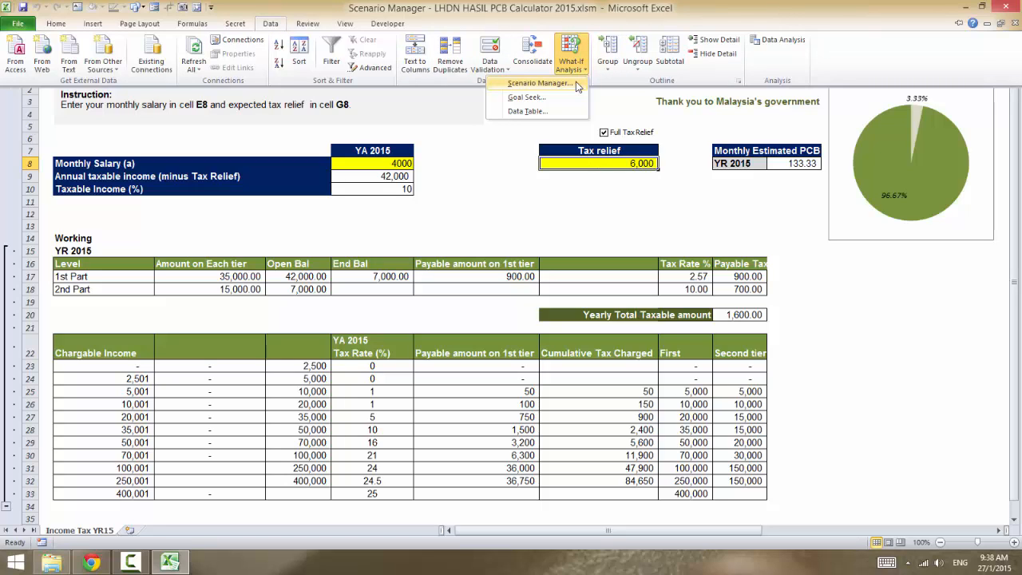
pyautogui.click(576, 82)
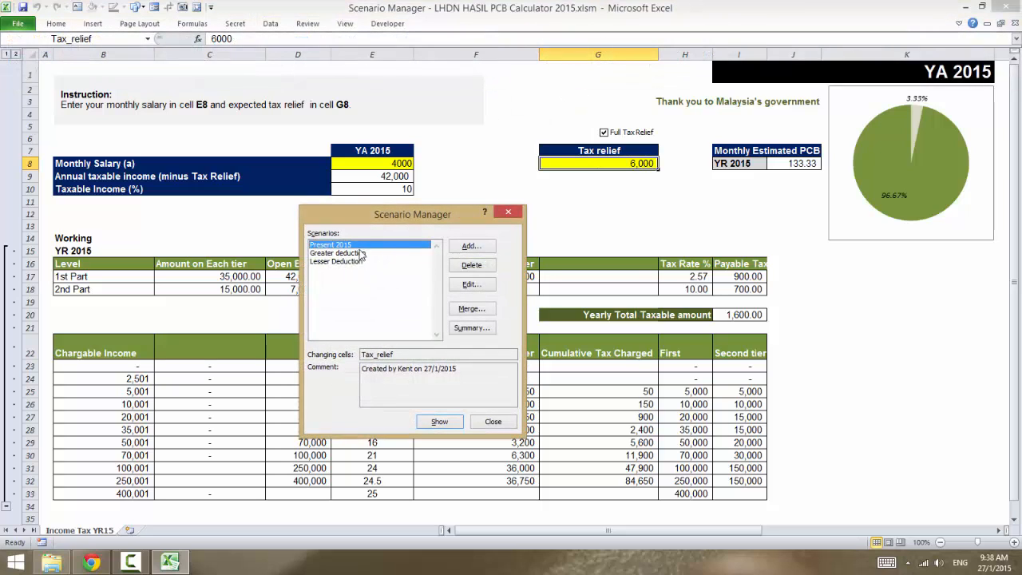
pyautogui.click(336, 254)
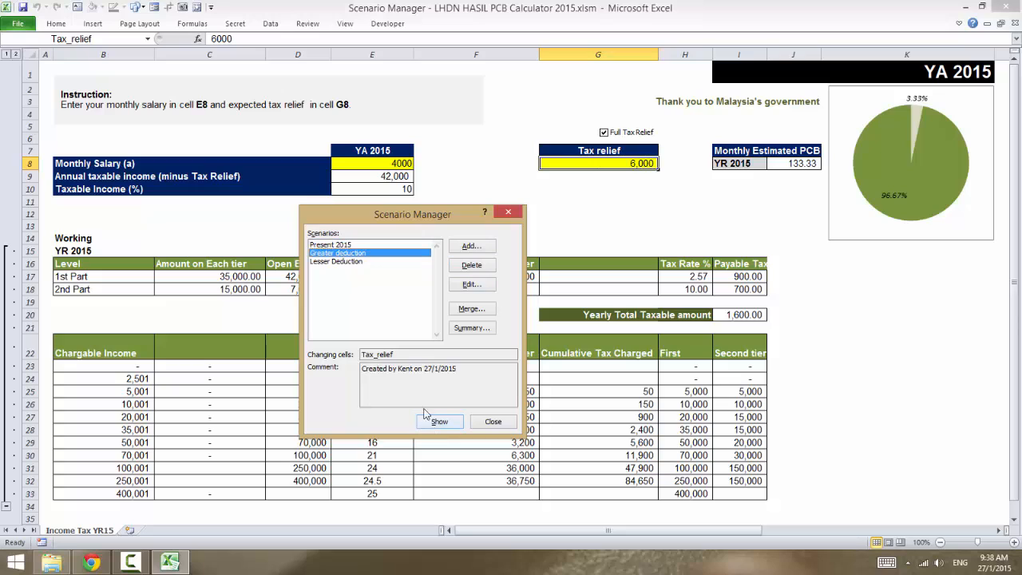
pyautogui.click(445, 424)
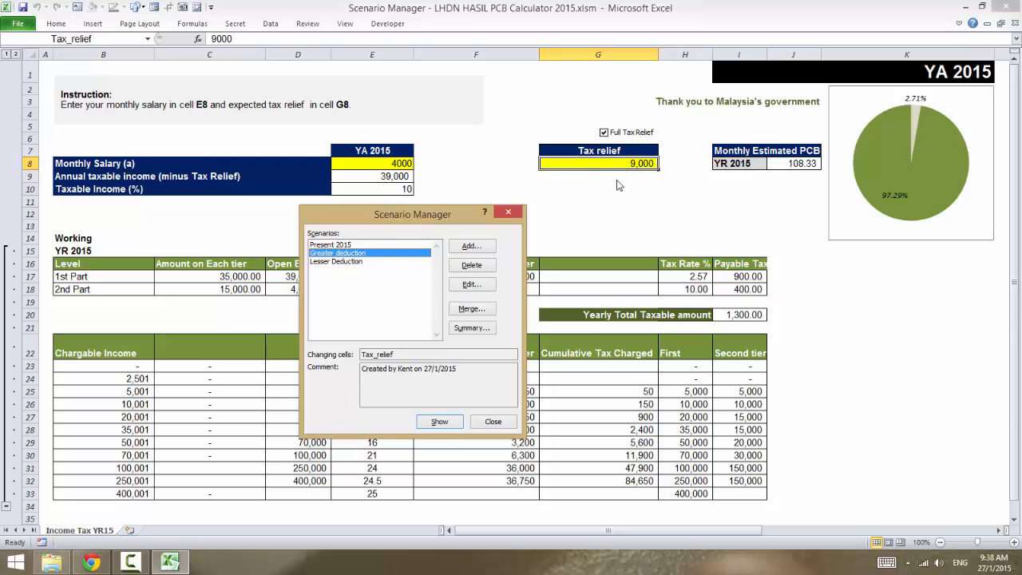
pyautogui.click(363, 261)
pyautogui.click(432, 422)
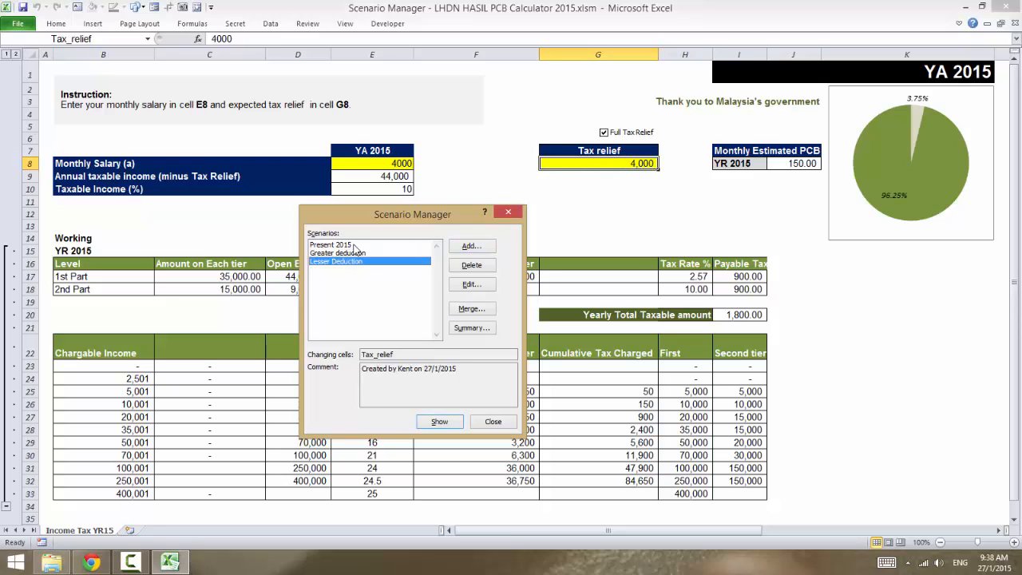
# Step: Delete all existing scenarios: Lesser Deduction, Greater deduction and Present 2015
pyautogui.click(455, 265)
pyautogui.click(455, 266)
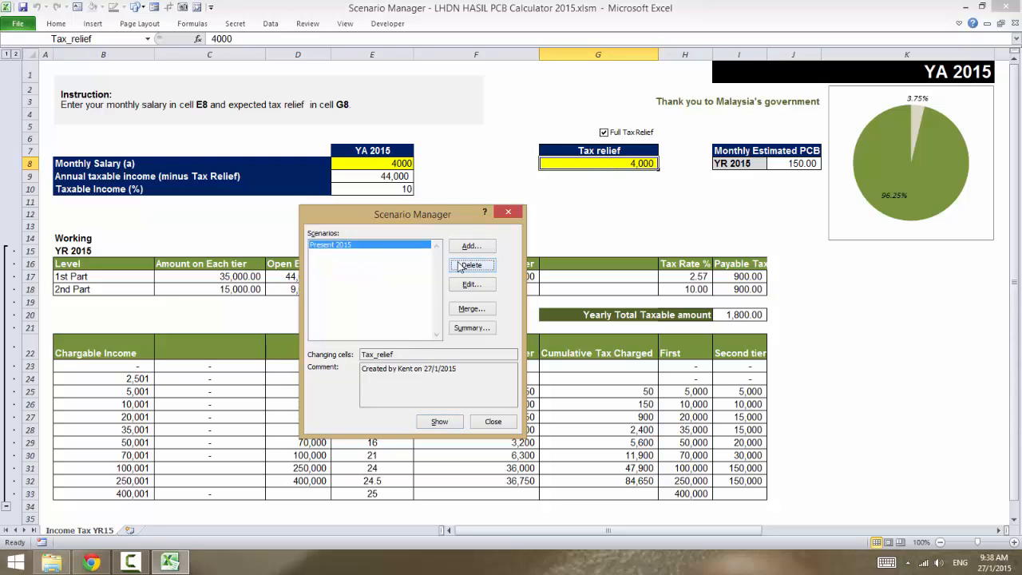
pyautogui.click(469, 266)
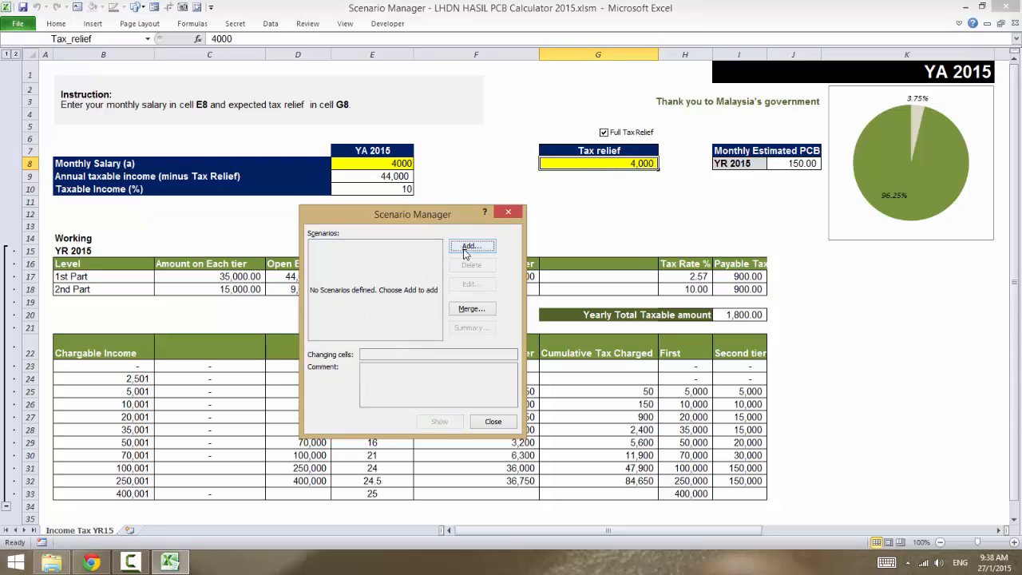
# Step: Add a scenario named Present 2015 with the tax relief cell G8 and the monthly salary cell E8 as changing cells
pyautogui.click(466, 249)
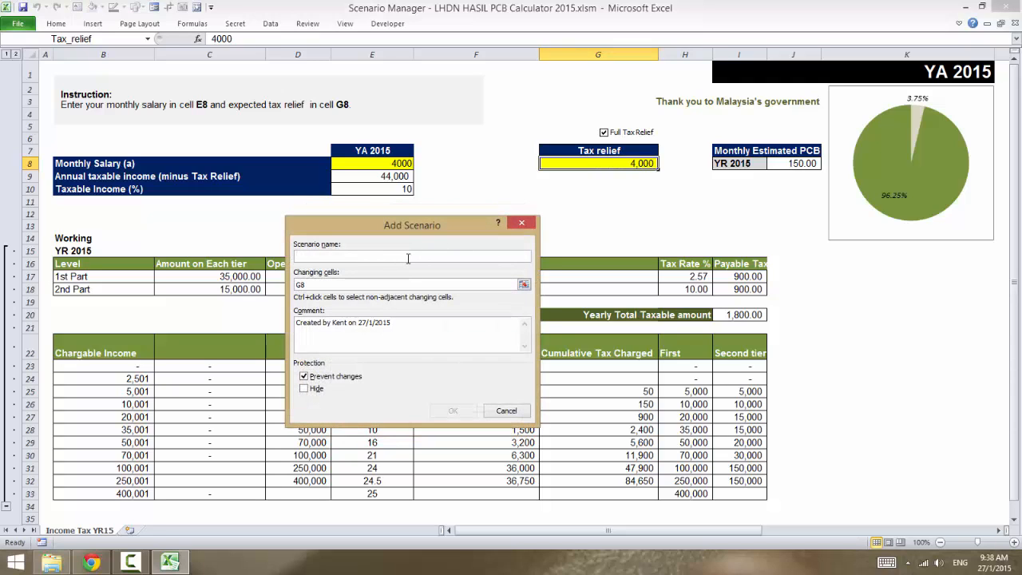
pyautogui.write('Present 2015')
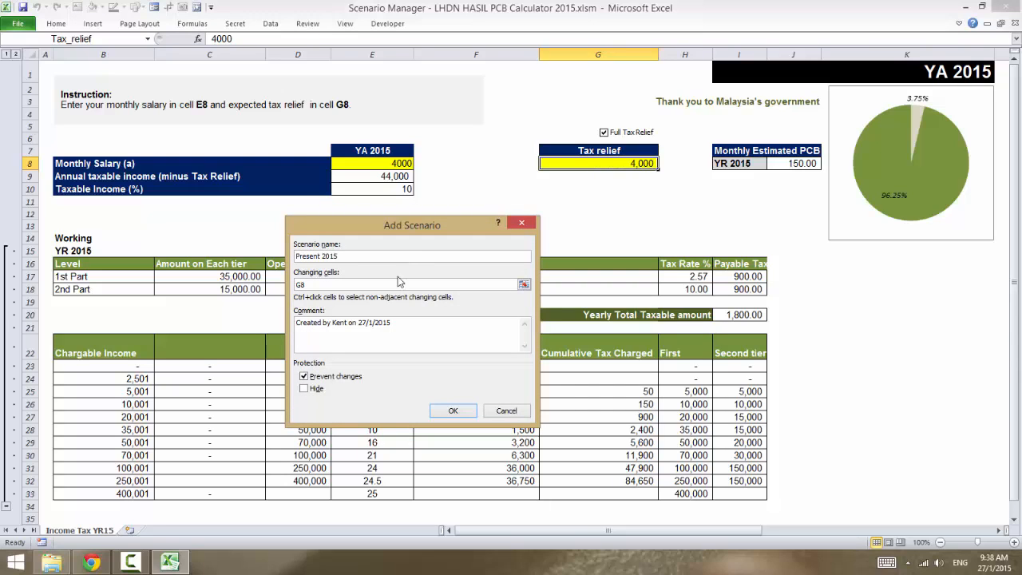
pyautogui.click(322, 284)
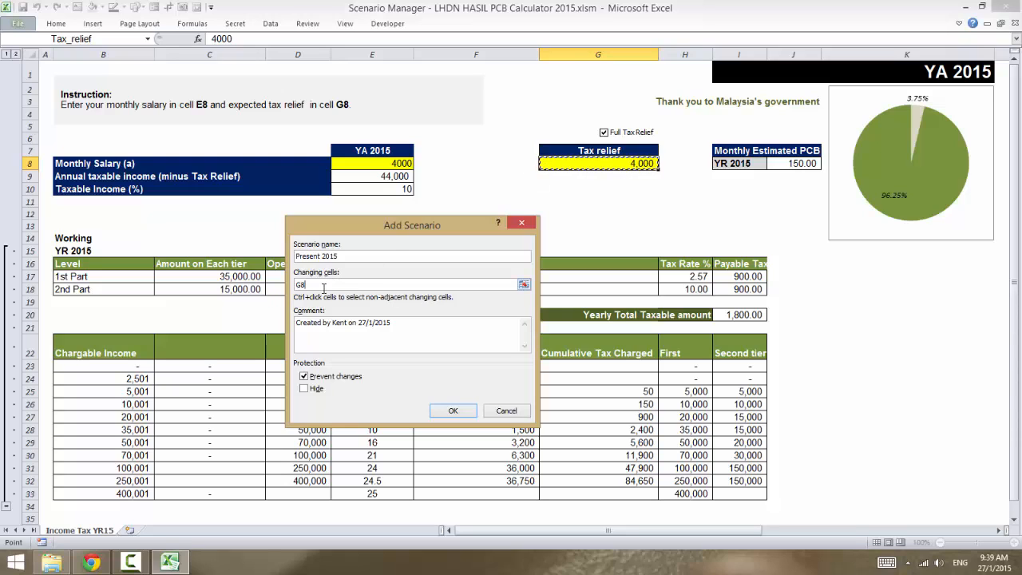
pyautogui.write(',')
pyautogui.click(380, 177)
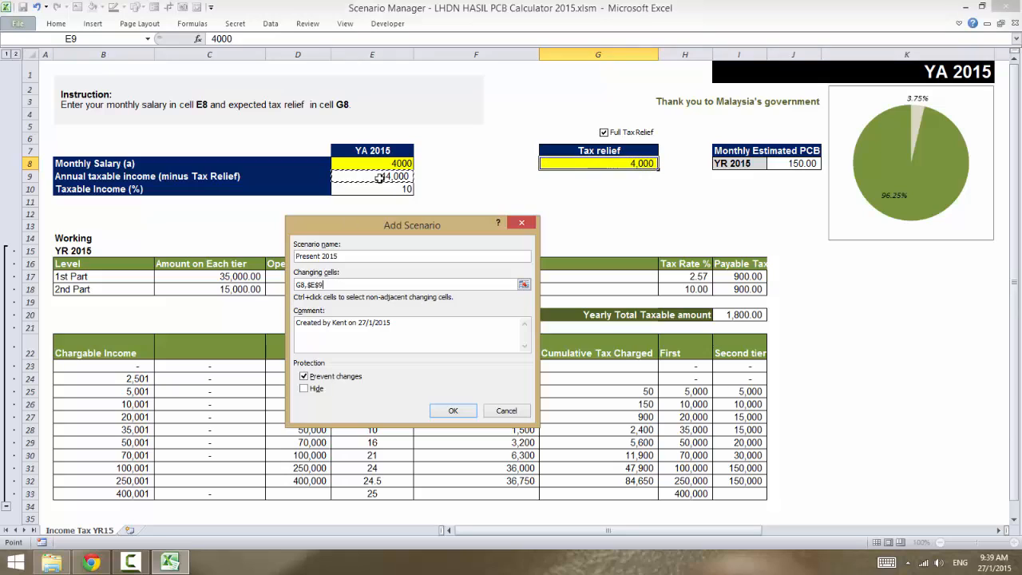
pyautogui.click(377, 164)
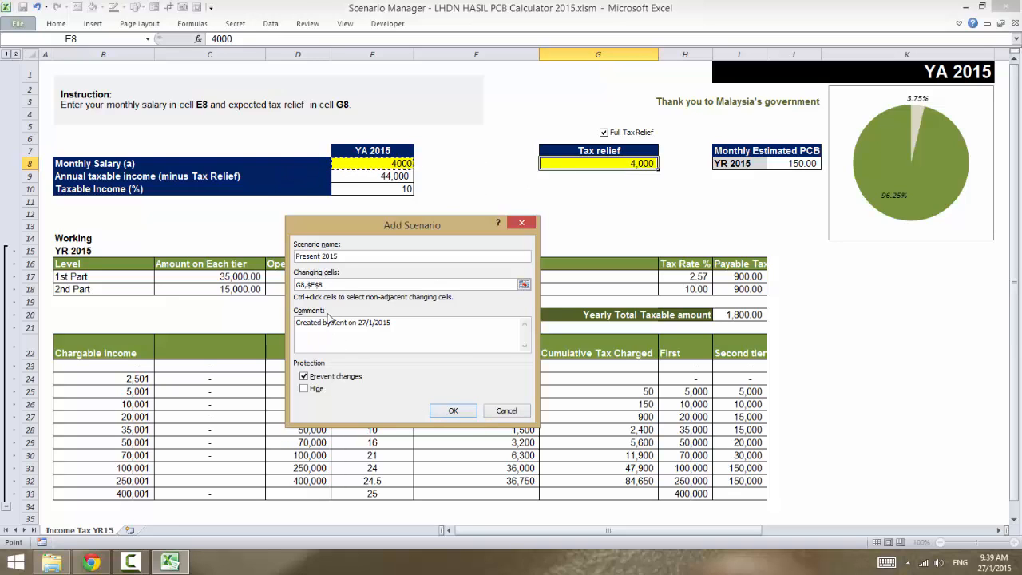
pyautogui.click(453, 411)
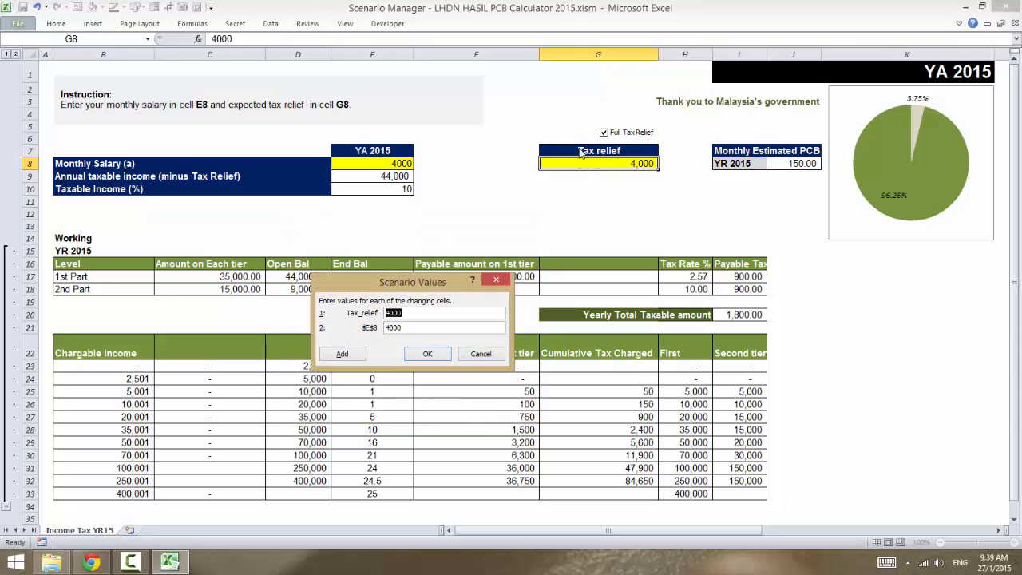
pyautogui.press('Tab')
pyautogui.click(432, 357)
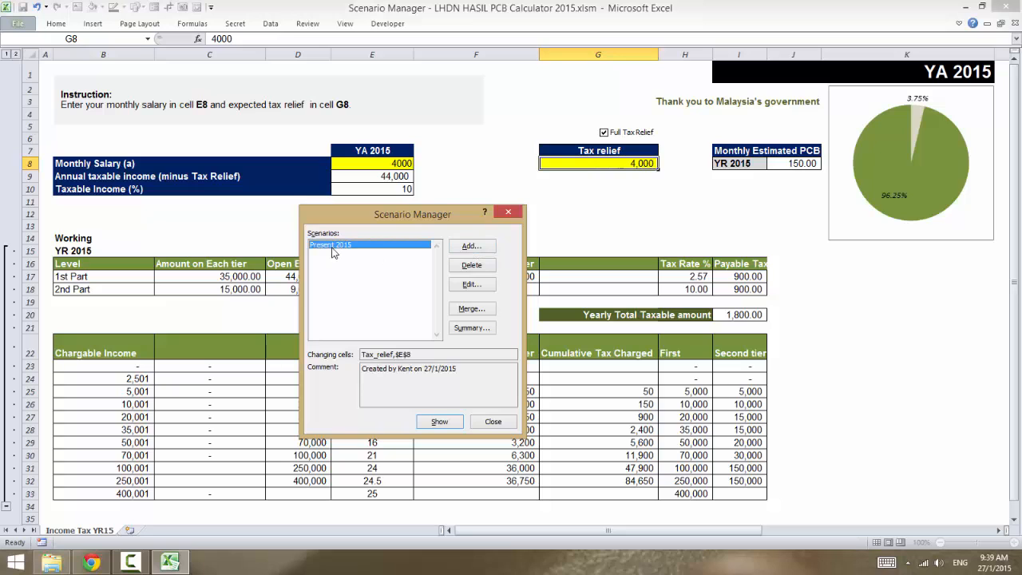
# Step: Add a scenario named Greater Deduction for changing cells G8 and E8 and save its scenario values
pyautogui.click(469, 249)
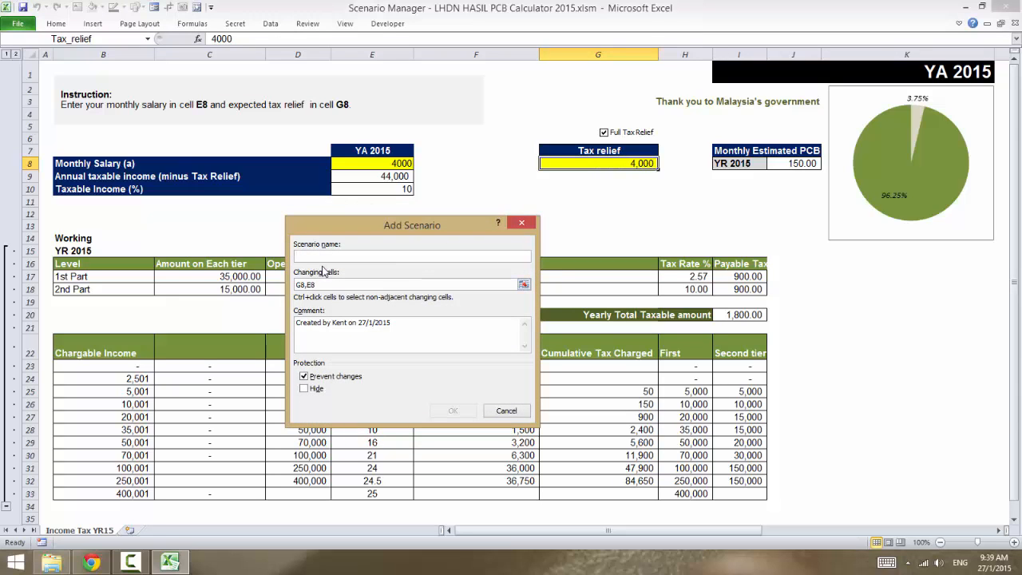
pyautogui.write('Greater Deduction')
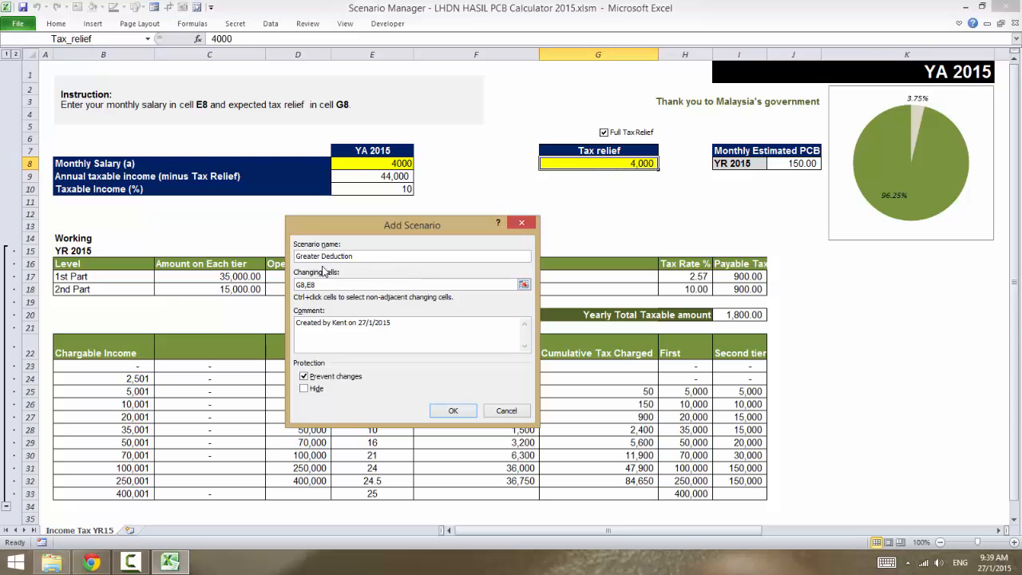
pyautogui.click(330, 286)
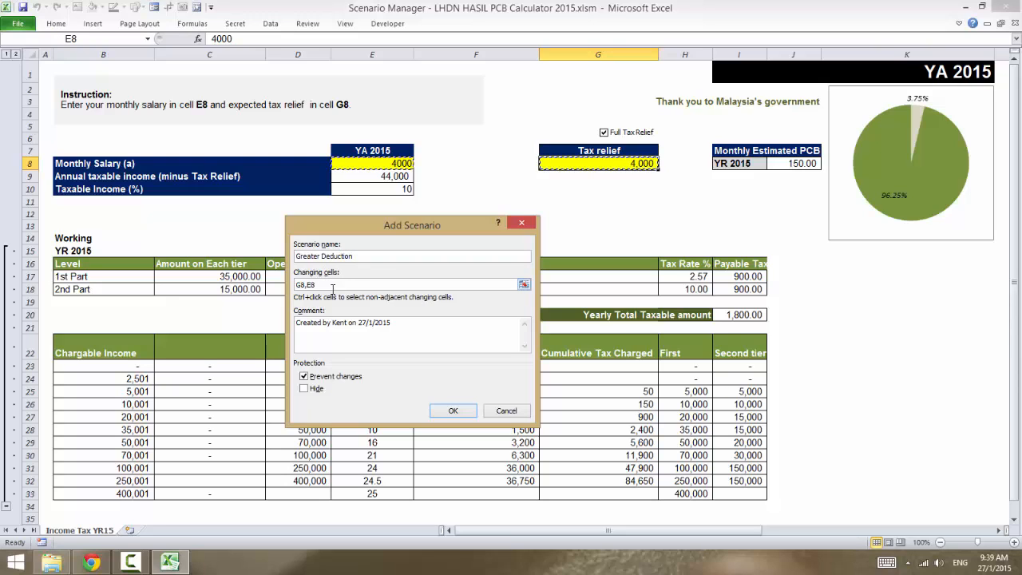
pyautogui.click(452, 410)
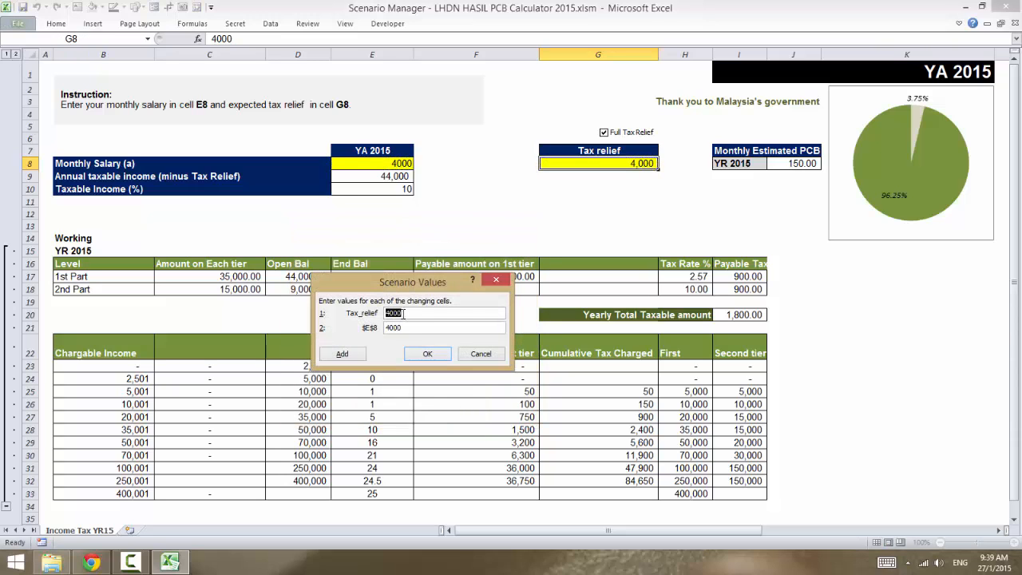
pyautogui.click(387, 313)
pyautogui.moveTo(391, 326); pyautogui.dragTo(373, 326)
pyautogui.click(428, 359)
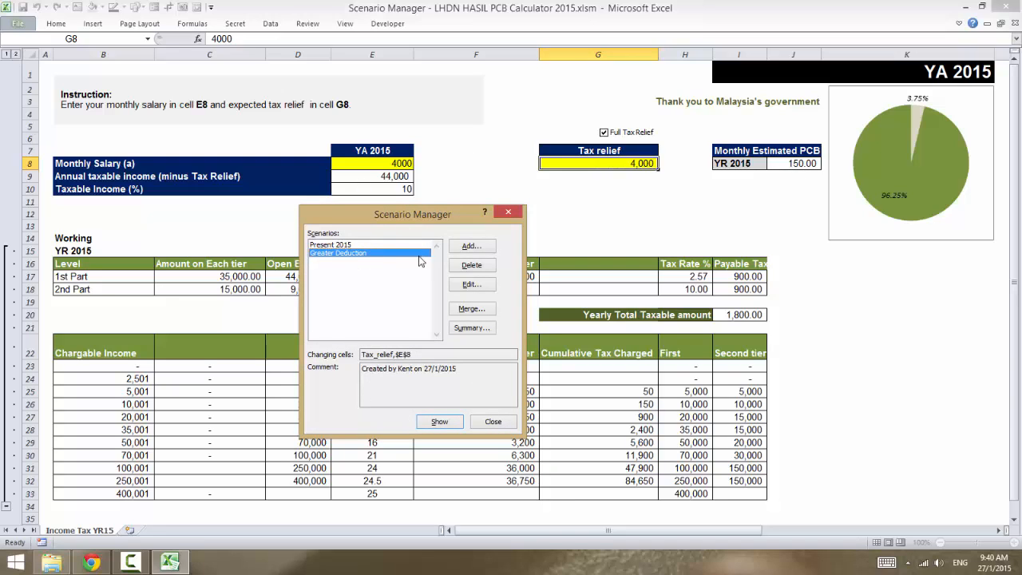
# Step: Add a scenario named Lesser Deduction for changing cells G8 and E8, entering its own Tax_relief value
pyautogui.click(471, 245)
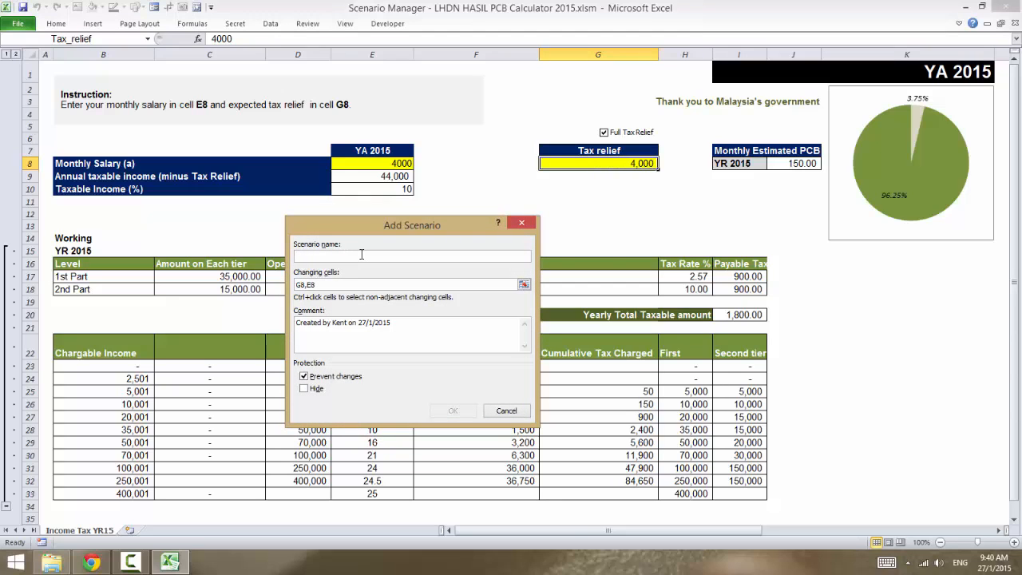
pyautogui.write('Lesser Deduction')
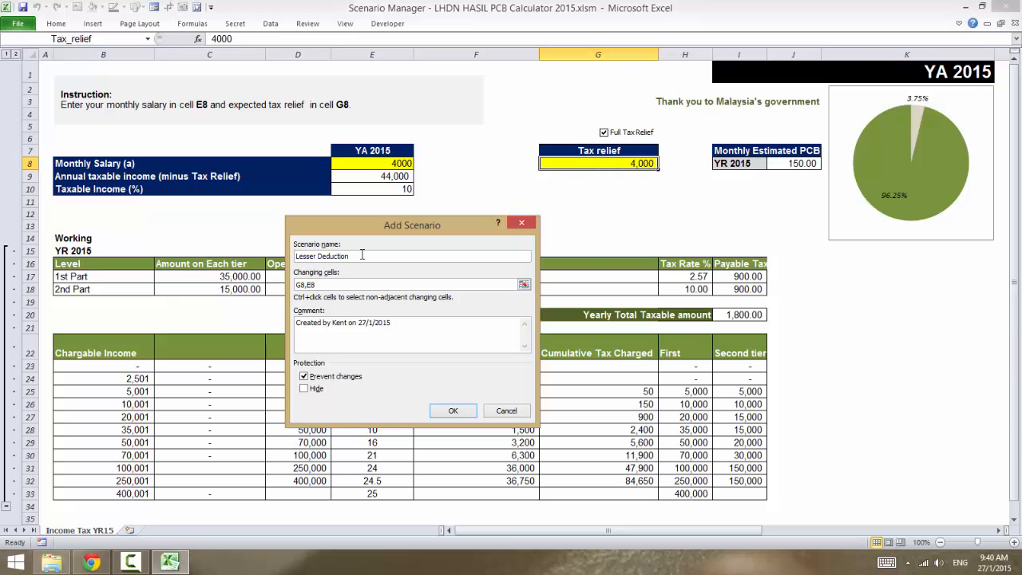
pyautogui.click(445, 411)
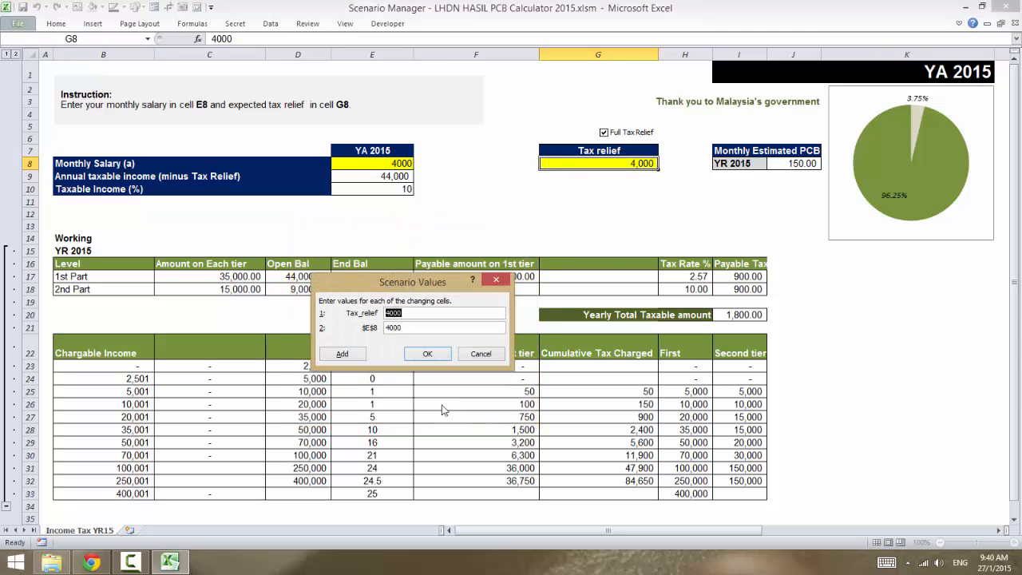
pyautogui.click(389, 313)
pyautogui.write('6')
pyautogui.click(429, 356)
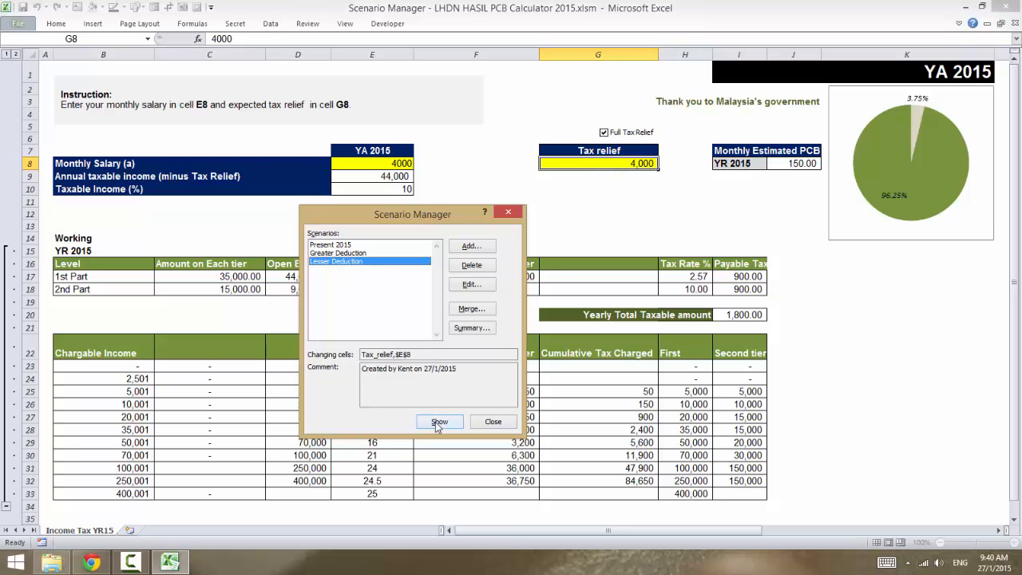
# Step: Show the Greater Deduction scenario in the sheet and then the Present 2015 scenario to compare their monthly estimated PCB
pyautogui.click(353, 245)
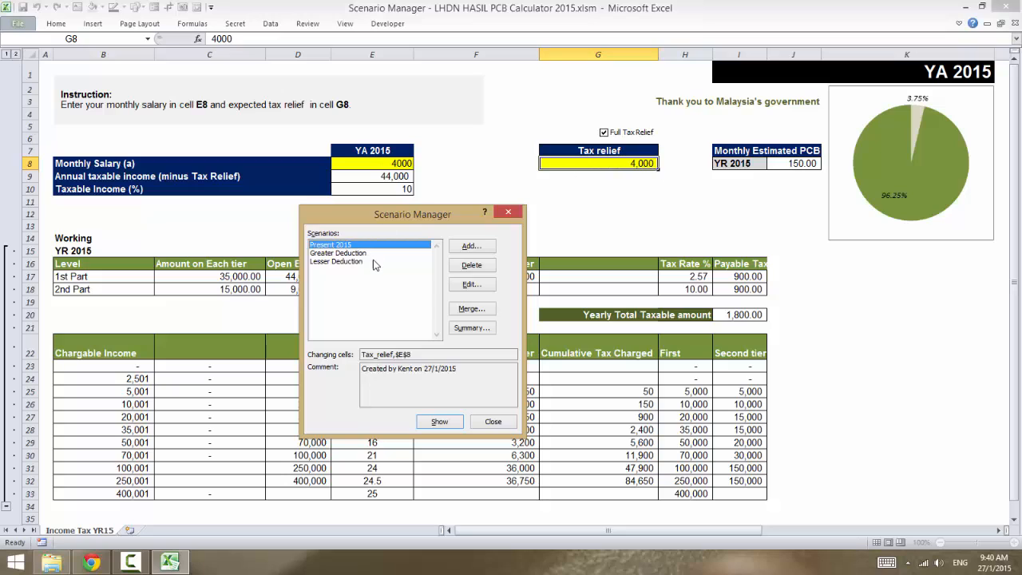
pyautogui.click(358, 254)
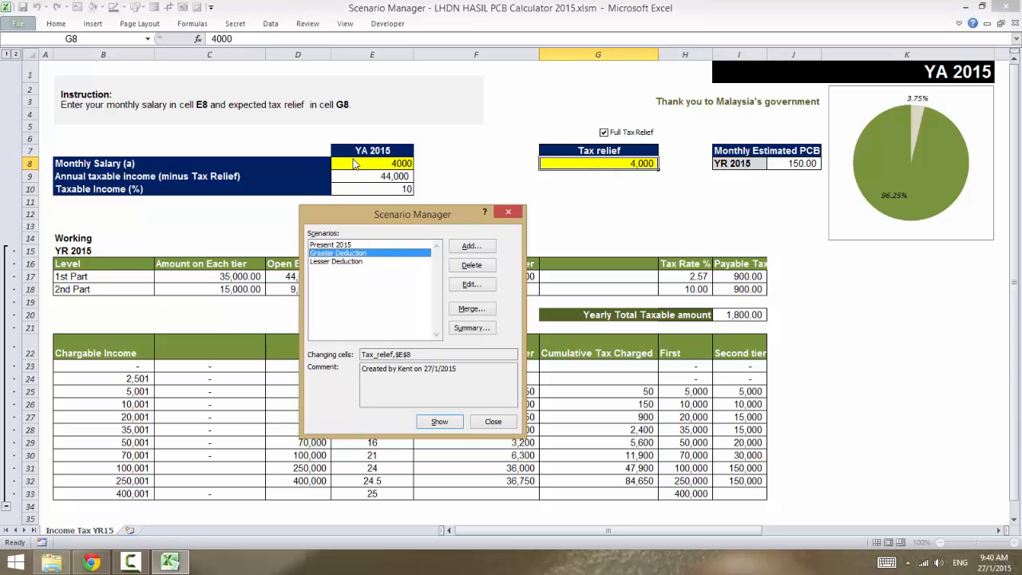
pyautogui.click(440, 421)
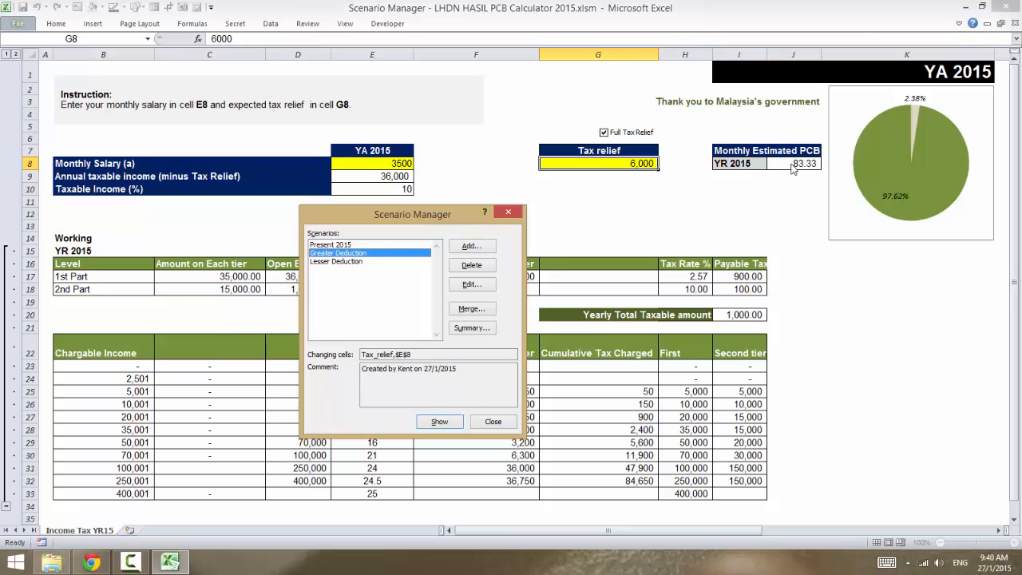
pyautogui.click(369, 245)
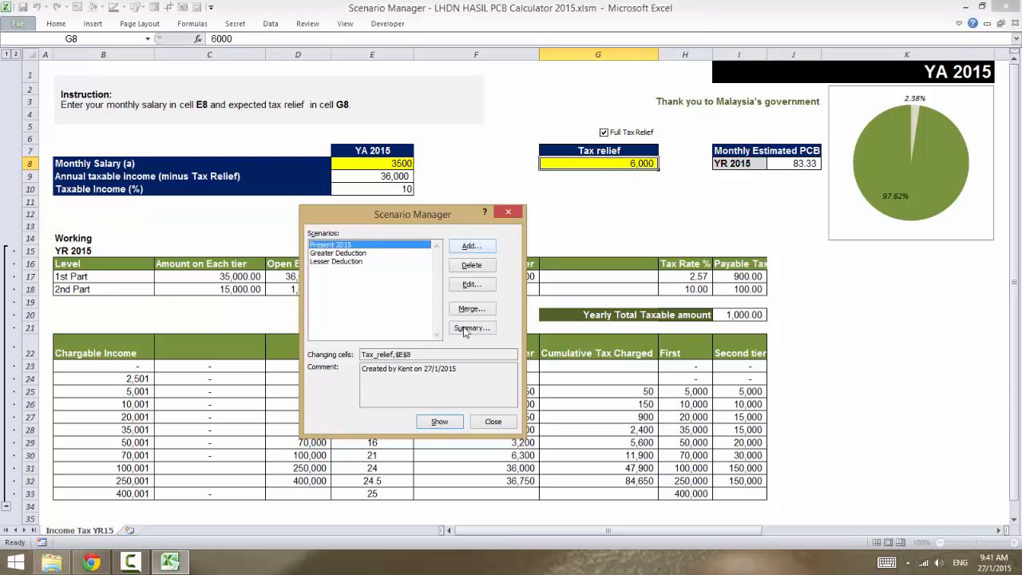
pyautogui.click(439, 422)
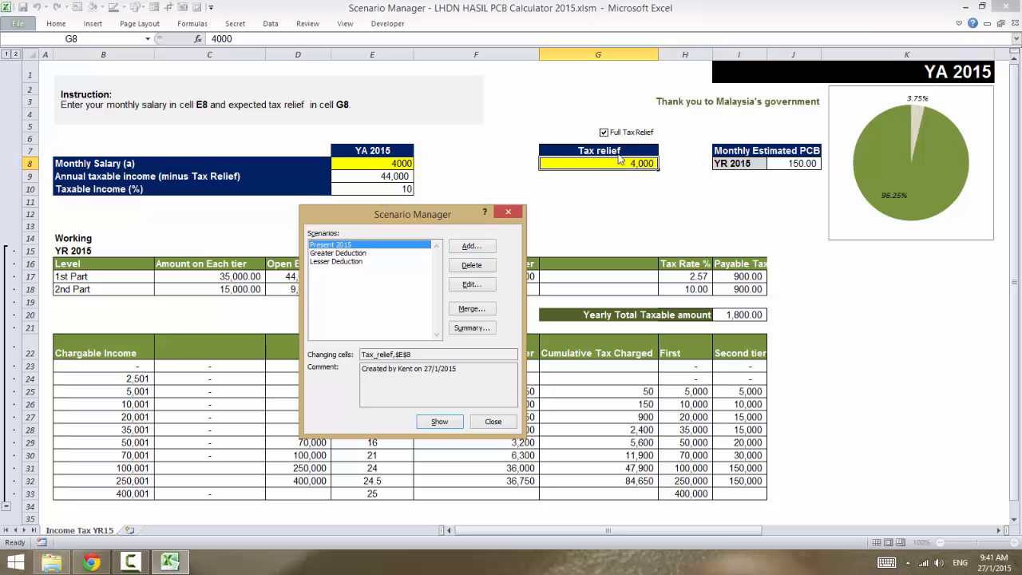
# Step: Apply the Lesser Deduction scenario to the tax calculator and close the Scenario Manager
pyautogui.click(346, 262)
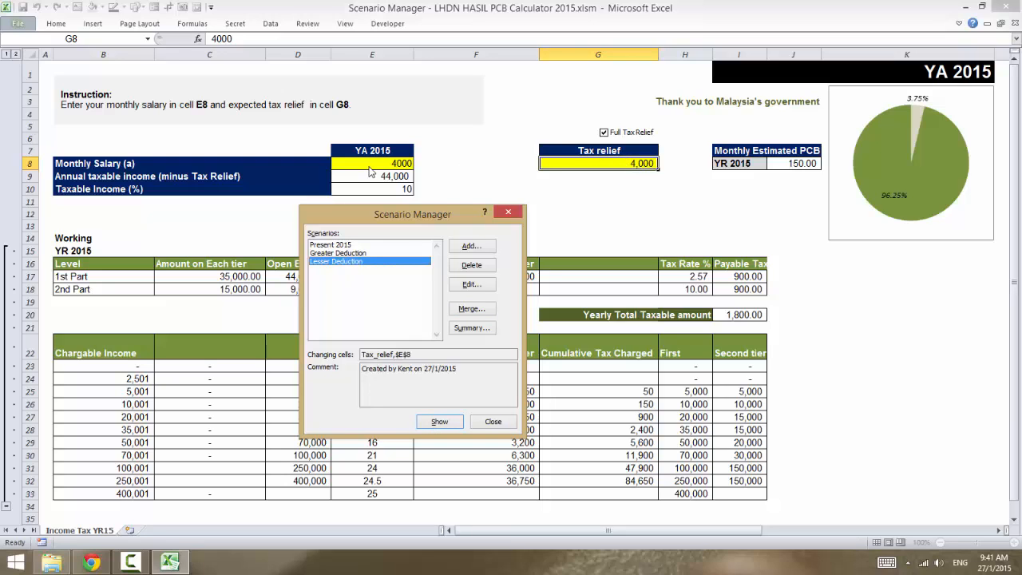
pyautogui.click(439, 423)
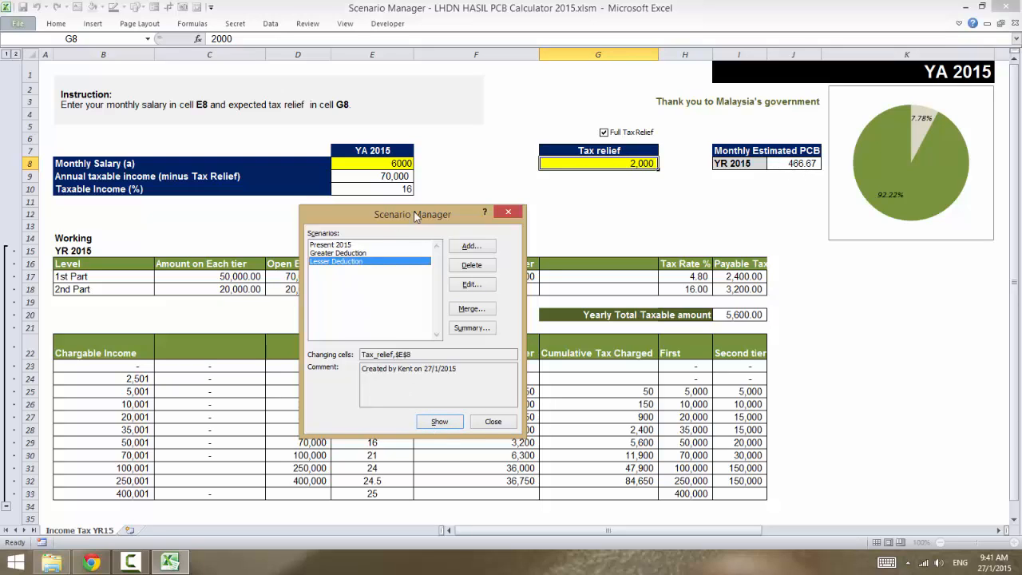
pyautogui.click(348, 253)
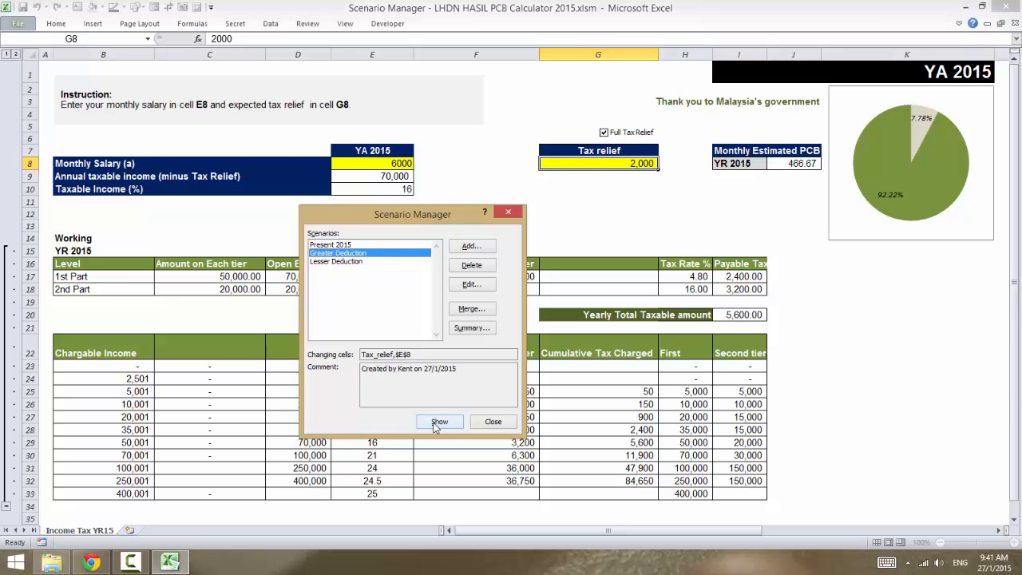
pyautogui.click(493, 422)
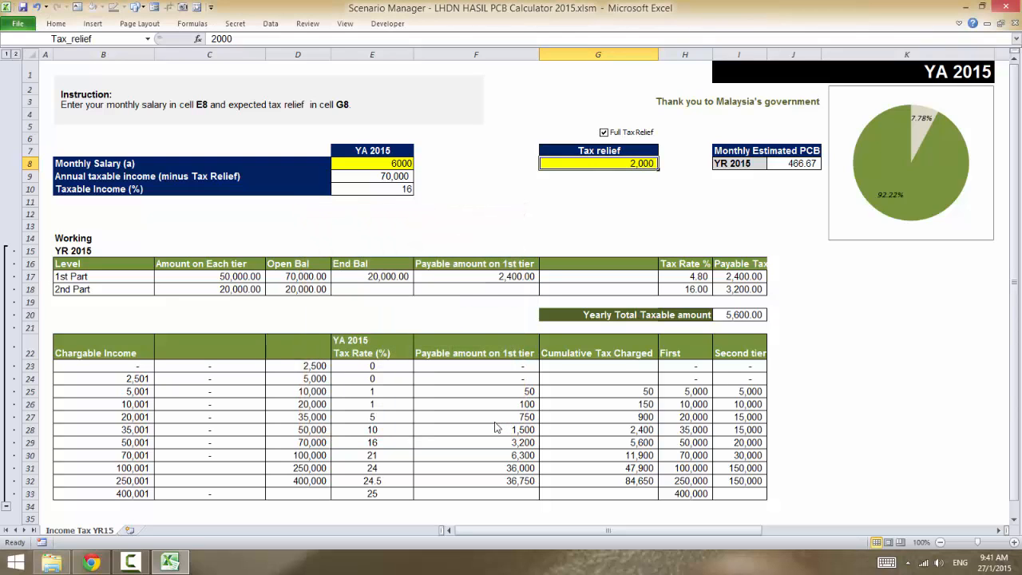